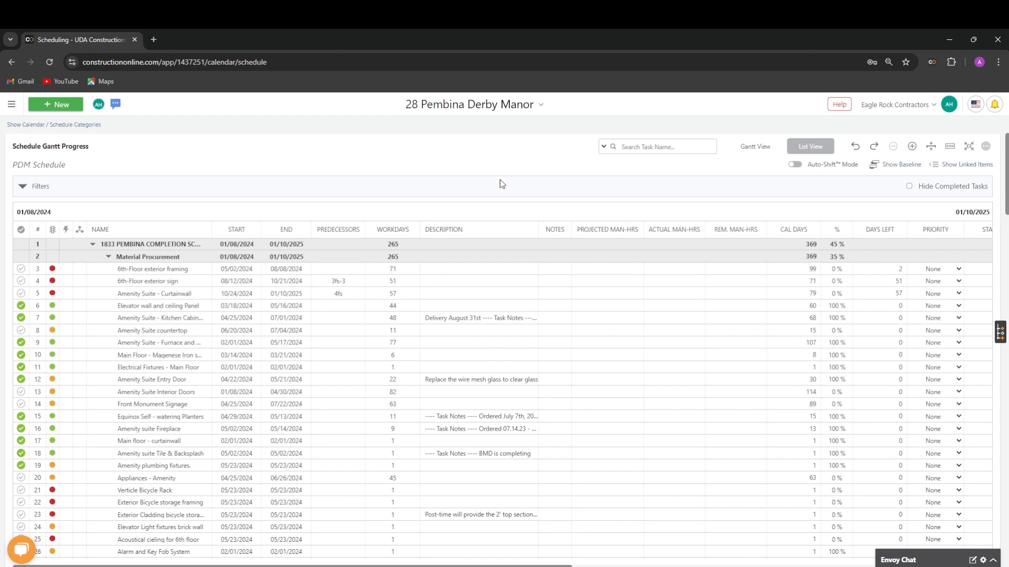
# - Try locking the Workdays column in the schedule's Show/Hide Columns options, and cancel without saving
pyautogui.rightClick(497, 234)
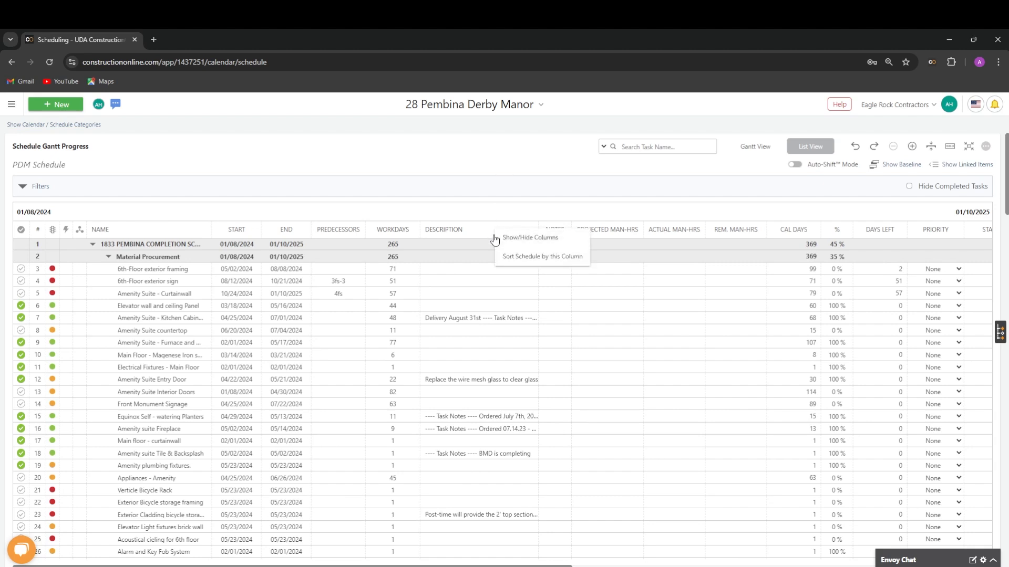
pyautogui.click(565, 245)
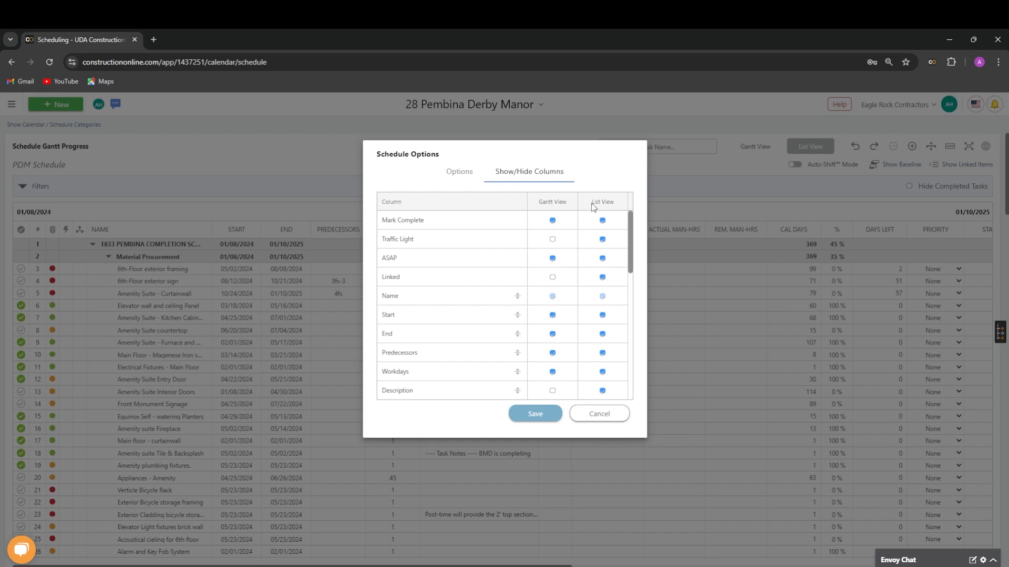
pyautogui.scroll(-3, 635, 234)
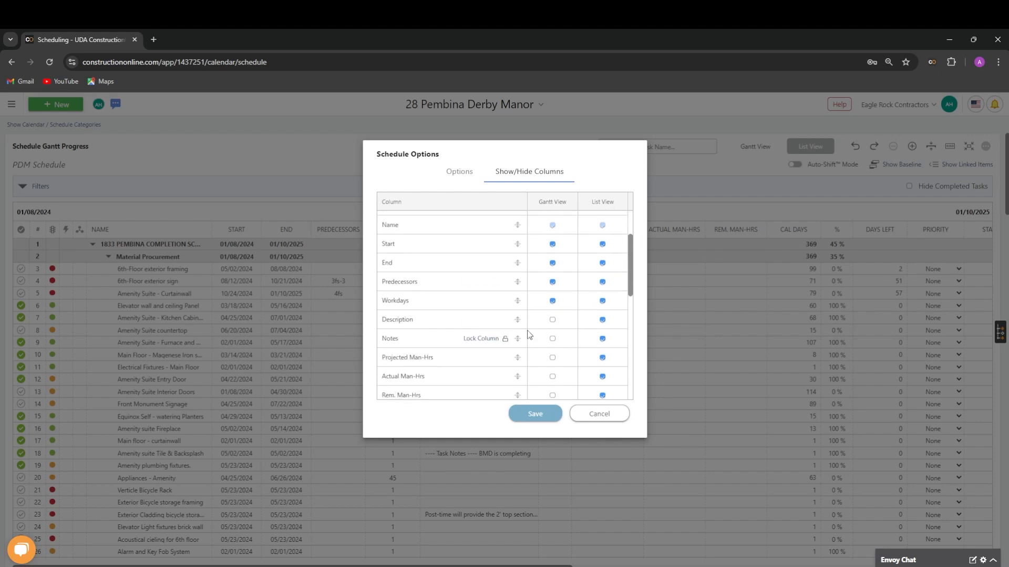
pyautogui.moveTo(517, 300)
pyautogui.mouseDown()
pyautogui.moveTo(517, 244)
pyautogui.moveTo(518, 299)
pyautogui.mouseUp()
pyautogui.click(488, 303)
pyautogui.scroll(2, 473, 303)
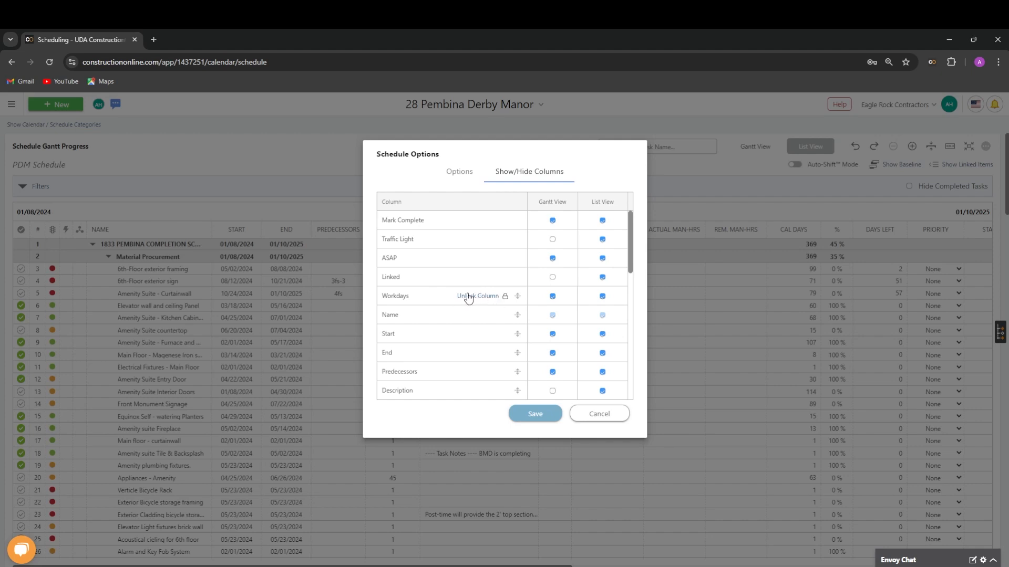
pyautogui.click(615, 416)
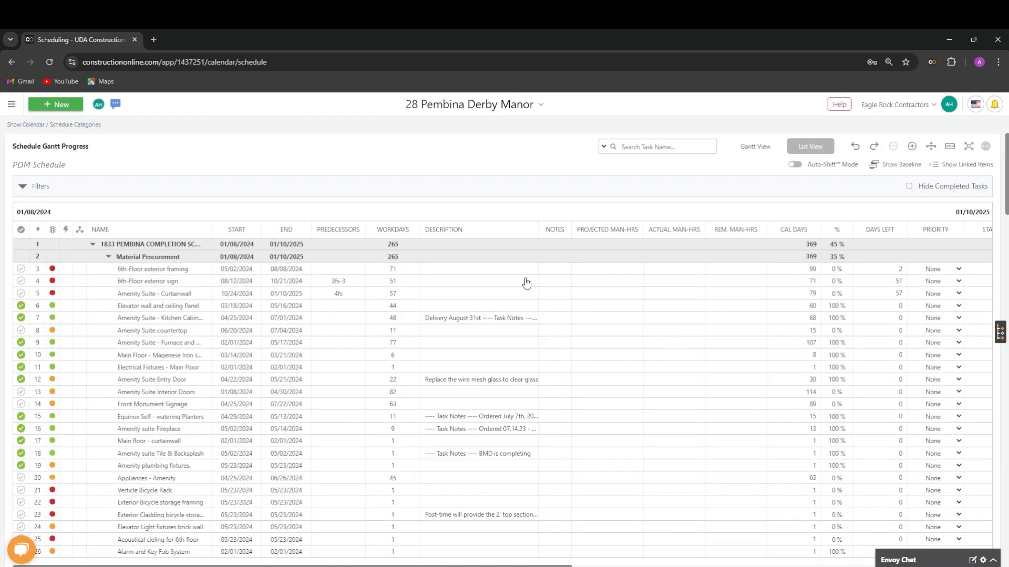
# - Sort the schedule by Description in ascending order and clear the sort again
pyautogui.rightClick(479, 235)
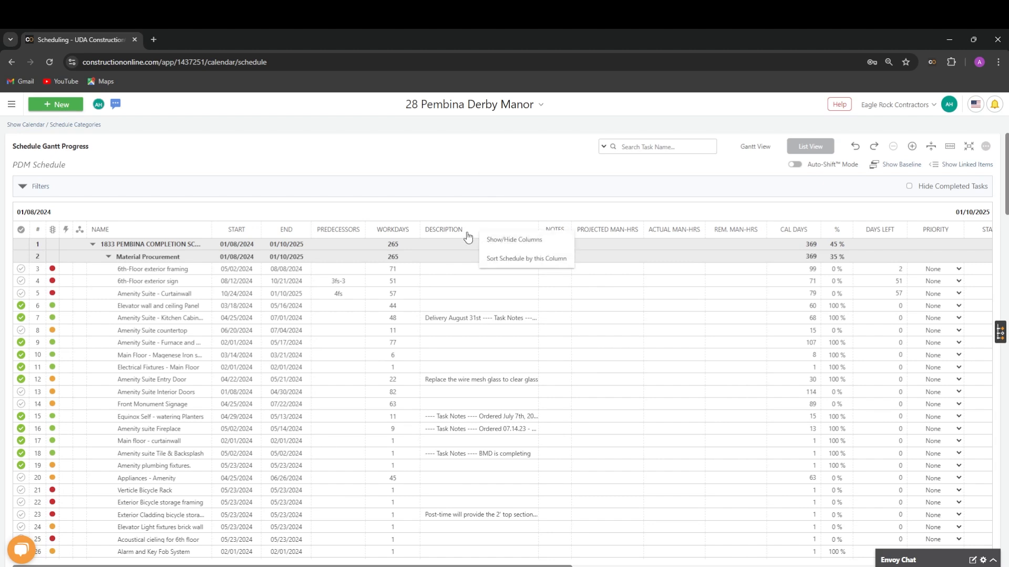
pyautogui.click(546, 269)
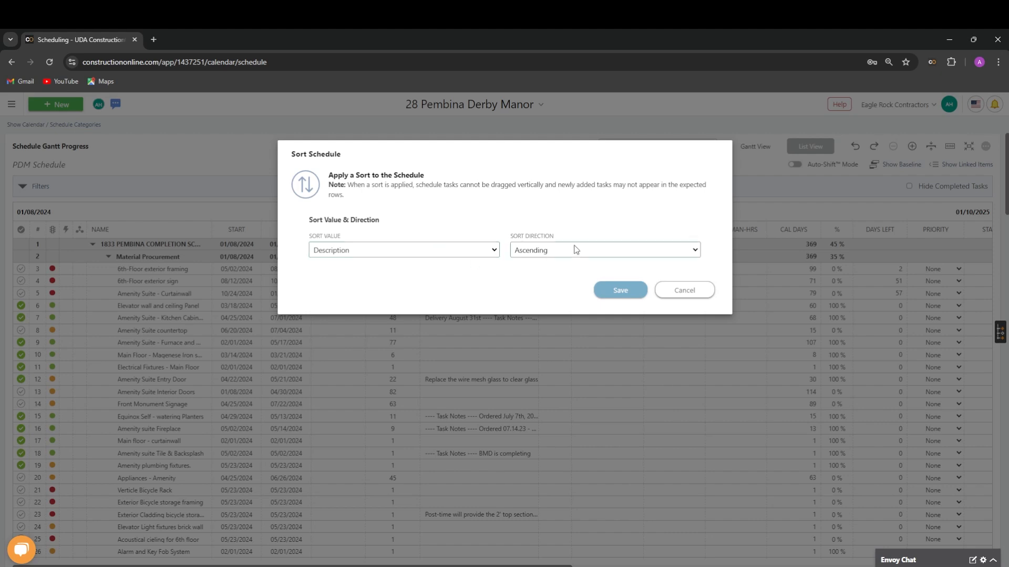
pyautogui.click(624, 291)
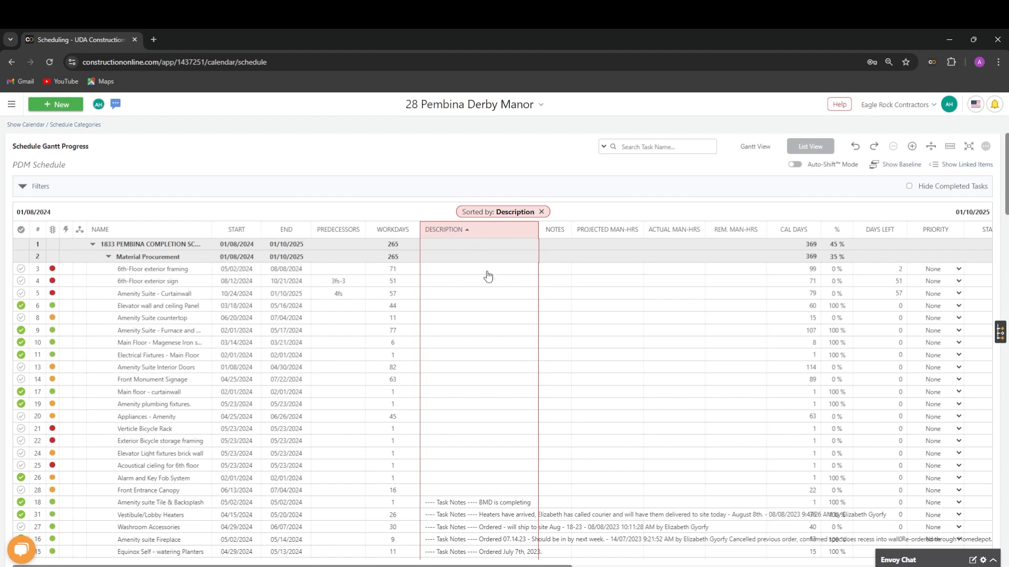
pyautogui.click(541, 213)
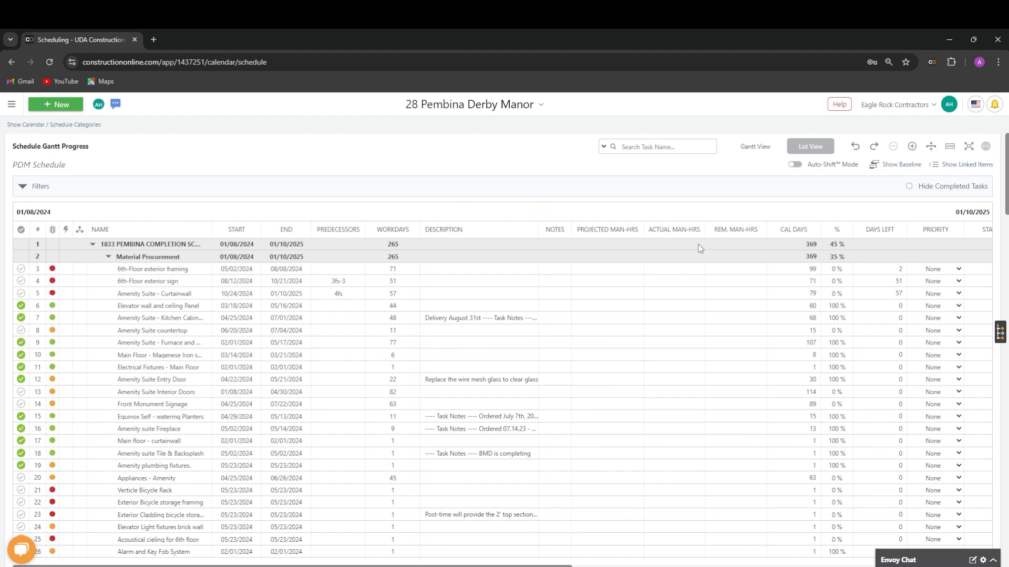
# - Open the floating schedule toolbar and examine its New, Task, Tools and View commands, selecting the 6th-Floor exterior framing task
pyautogui.click(951, 149)
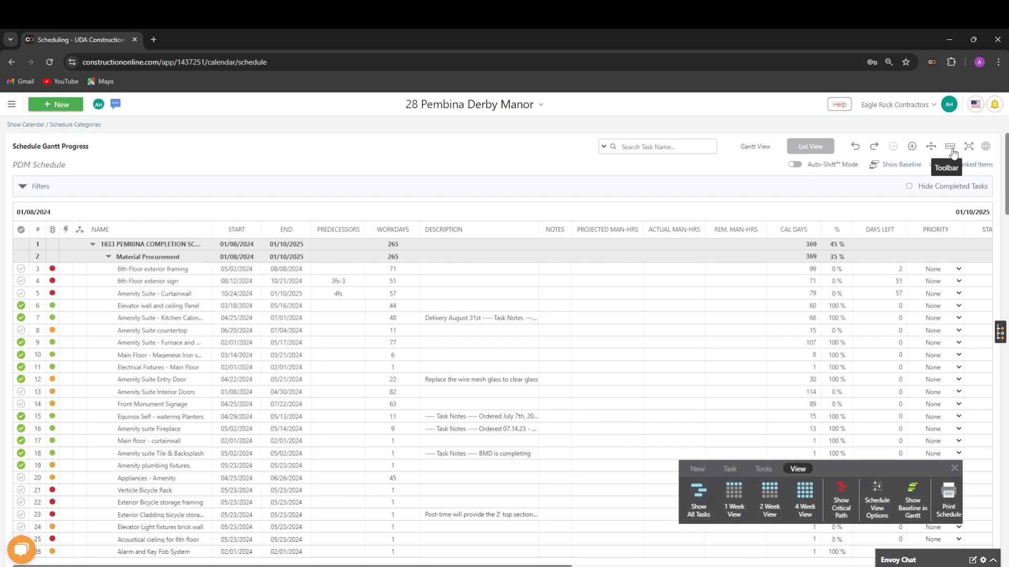
pyautogui.click(698, 469)
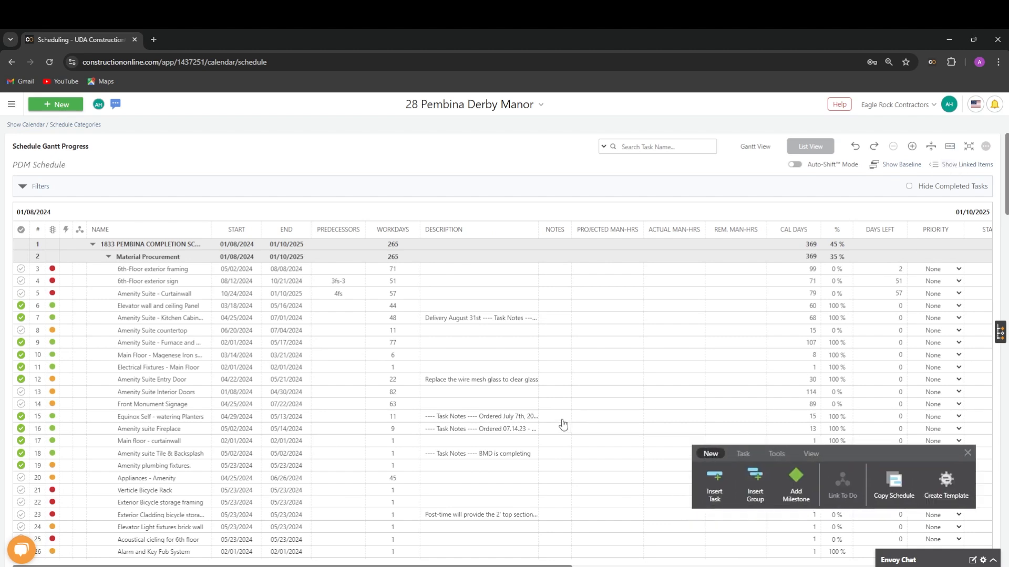
pyautogui.moveTo(850, 456)
pyautogui.mouseDown()
pyautogui.moveTo(846, 440)
pyautogui.moveTo(653, 344)
pyautogui.moveTo(800, 365)
pyautogui.moveTo(836, 459)
pyautogui.moveTo(854, 464)
pyautogui.mouseUp()
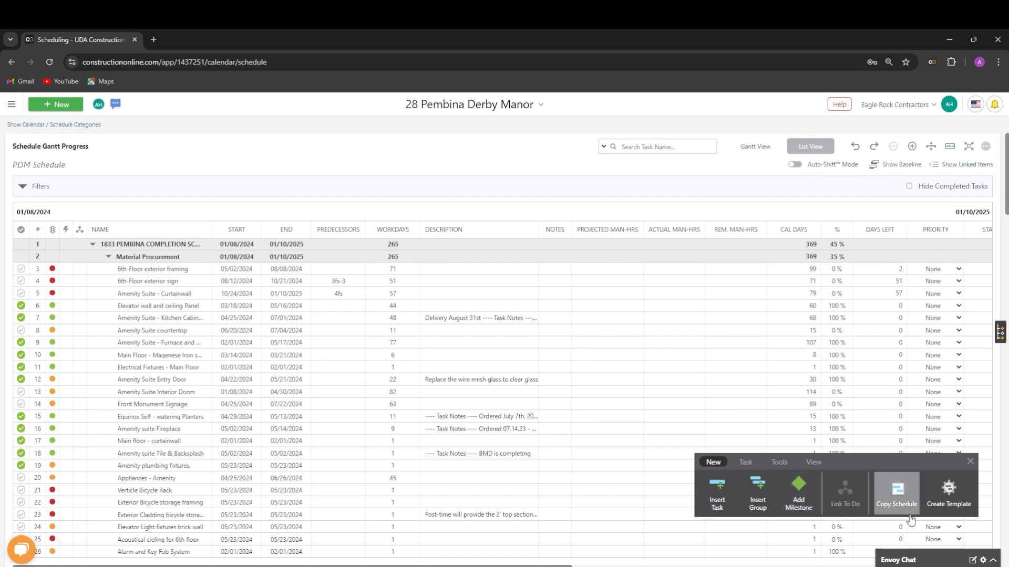
pyautogui.click(746, 463)
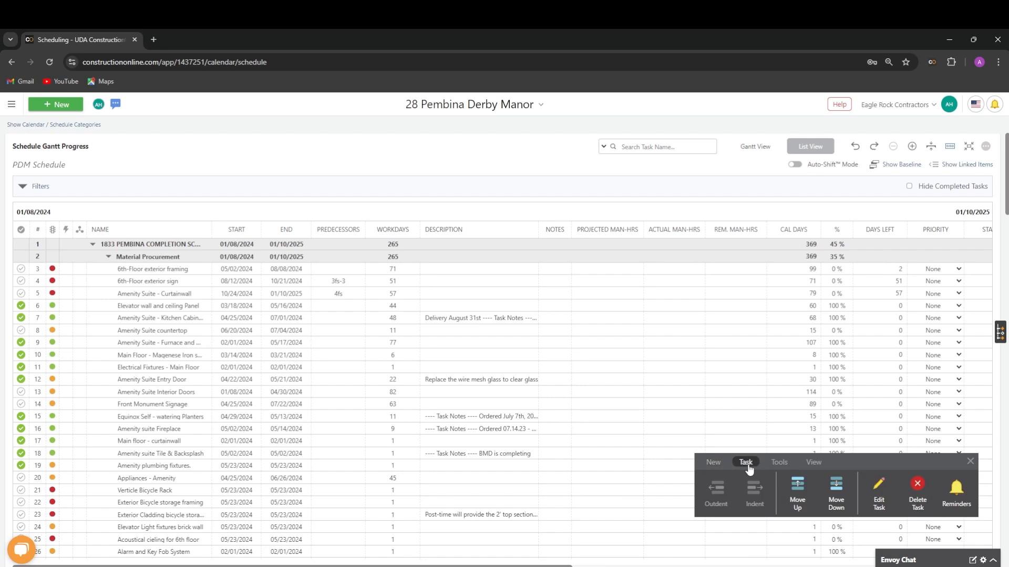
pyautogui.click(349, 268)
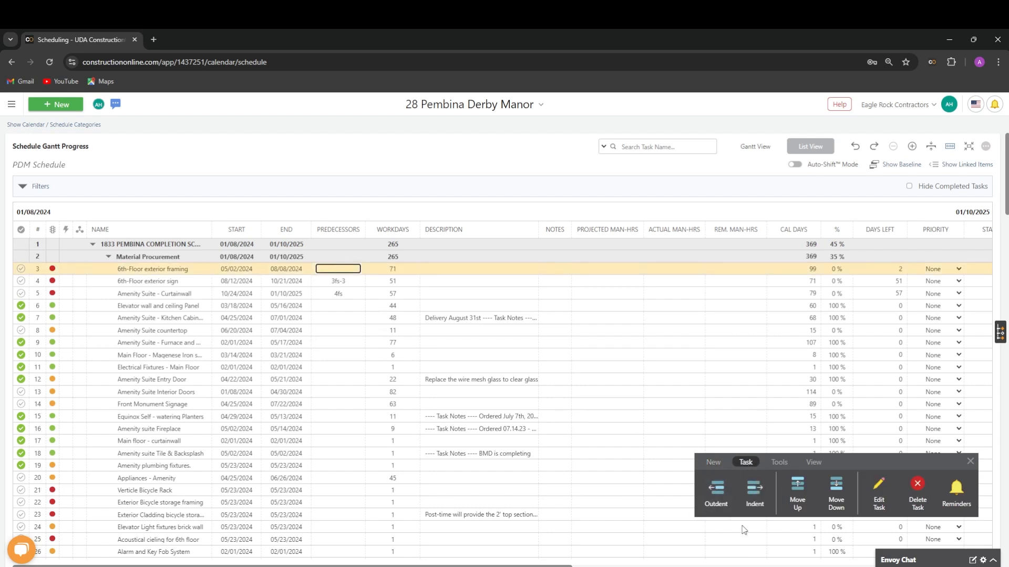
pyautogui.click(783, 465)
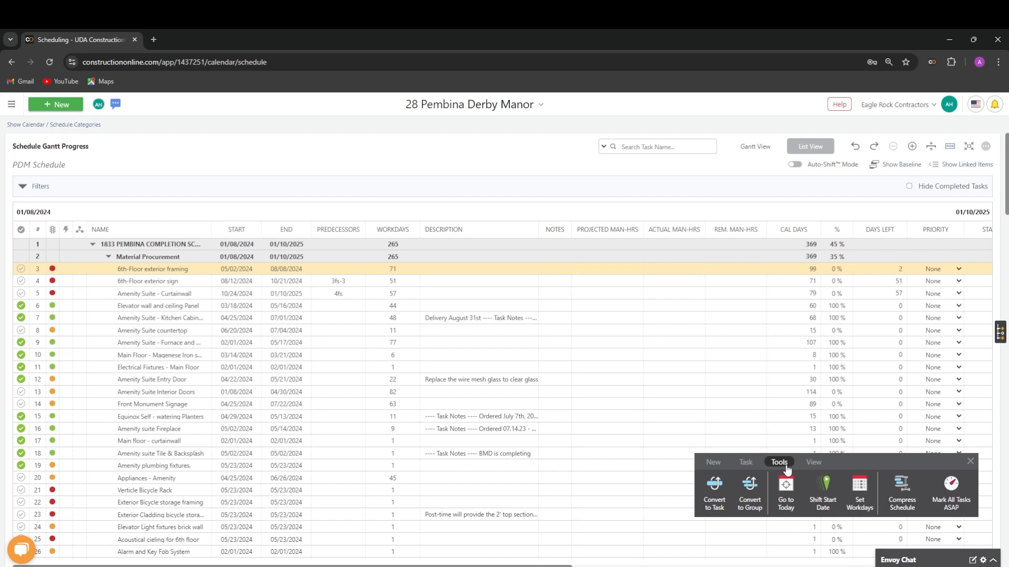
pyautogui.click(813, 462)
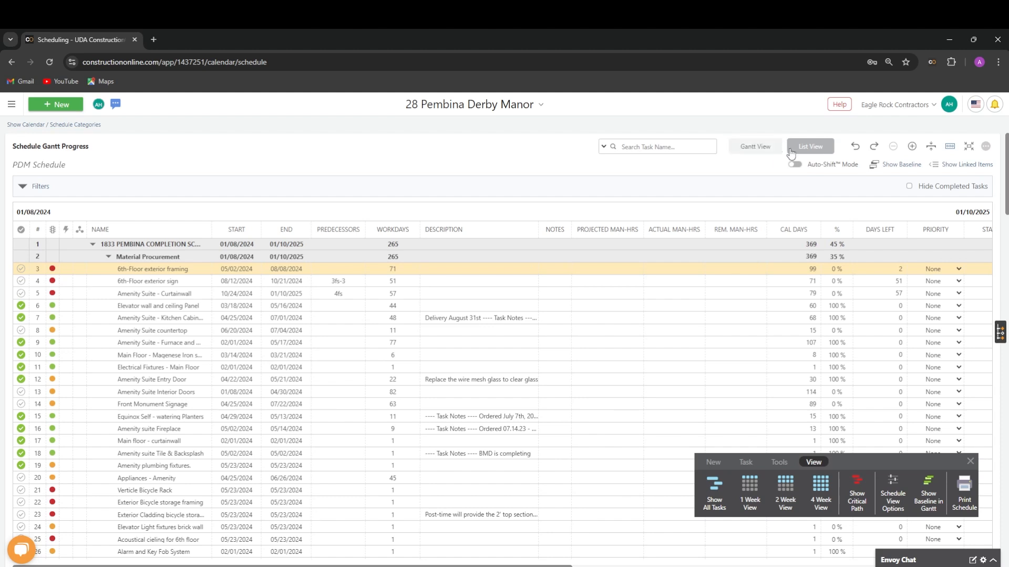
# - Switch the schedule to Gantt View, try the 1 Week View and return to showing all tasks
pyautogui.click(755, 152)
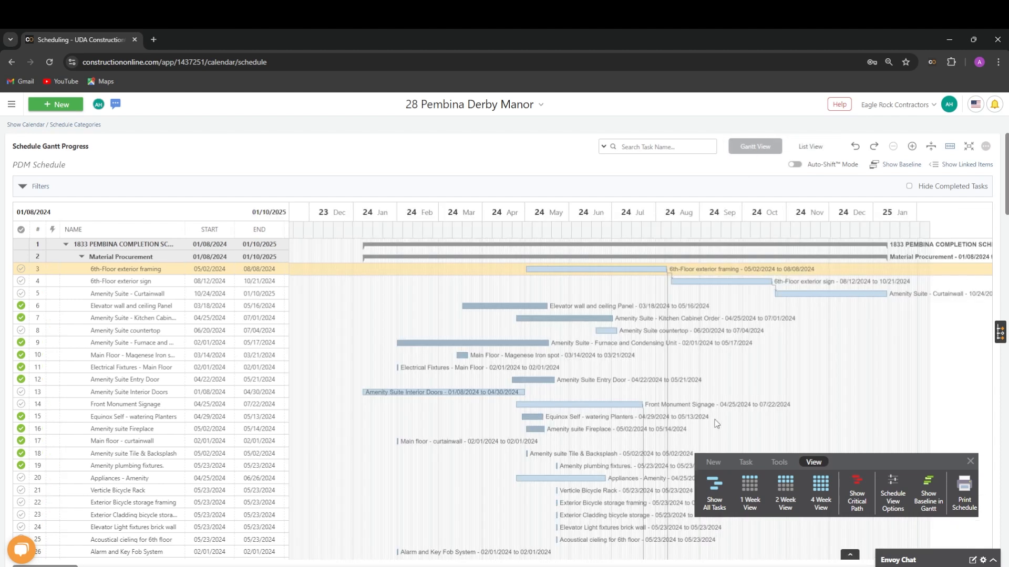
pyautogui.click(749, 494)
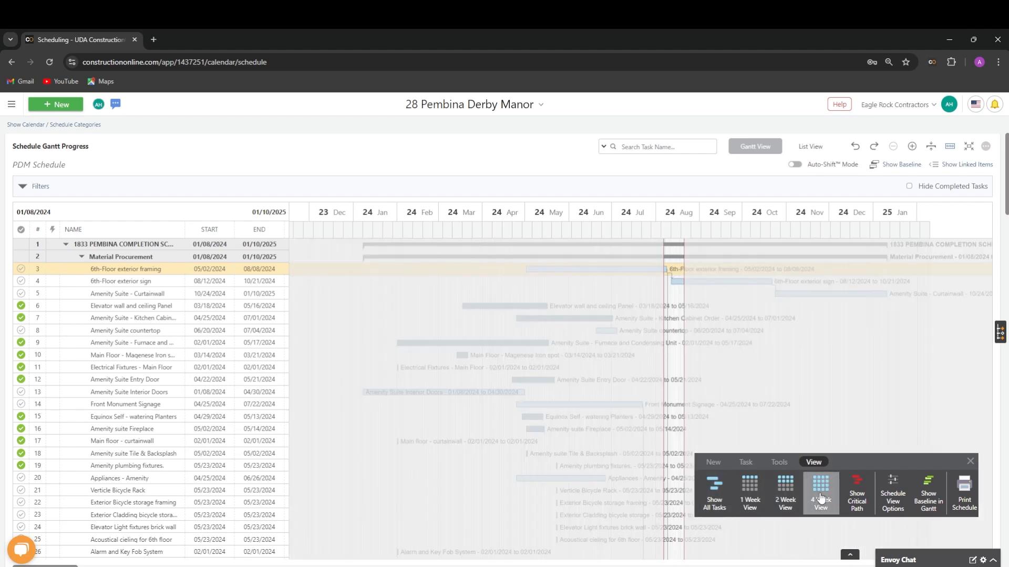
pyautogui.click(716, 496)
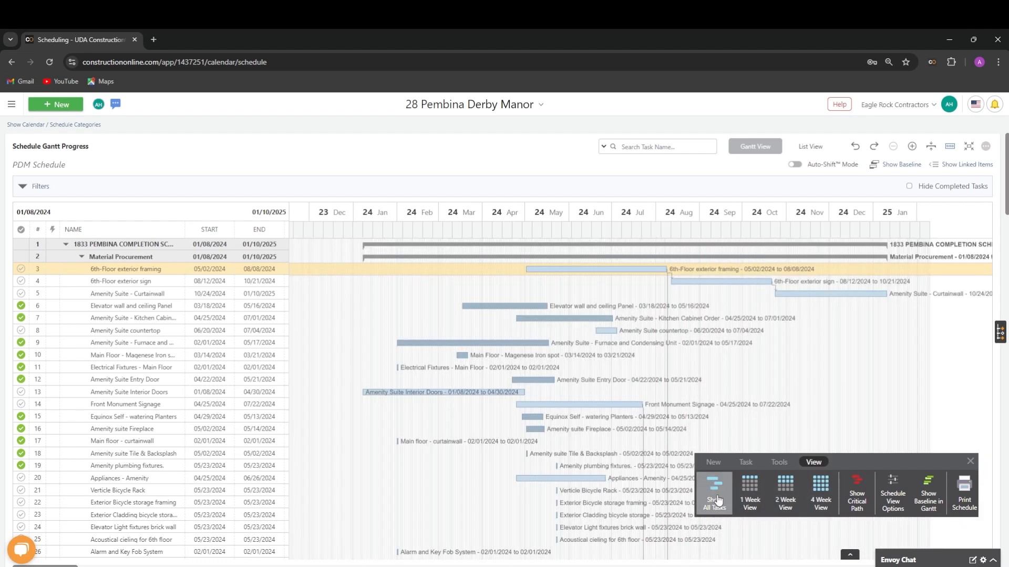
# - Toggle the critical path on and off in the Gantt chart, and close the schedule toolbar
pyautogui.click(858, 497)
pyautogui.click(862, 500)
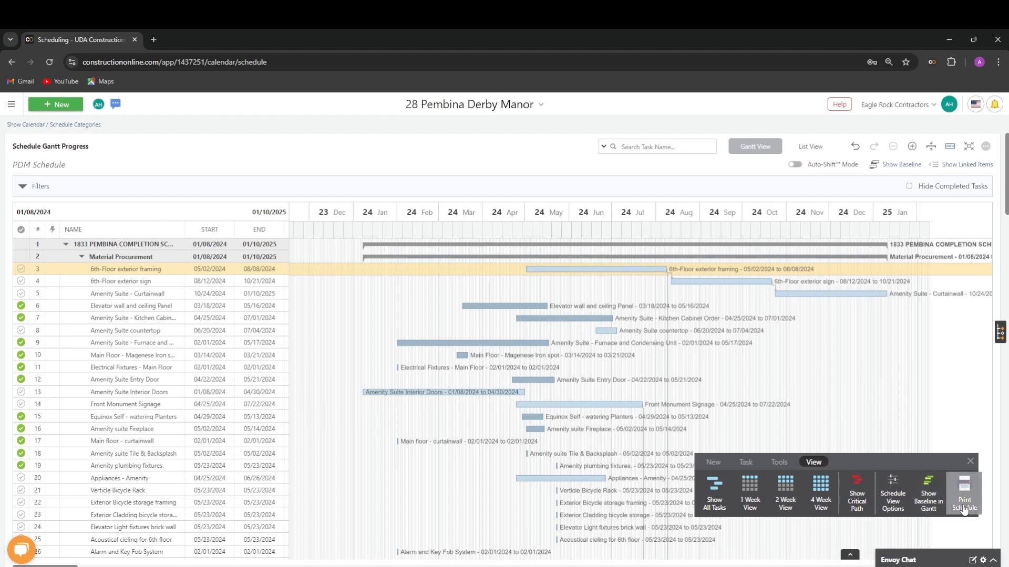
pyautogui.click(970, 463)
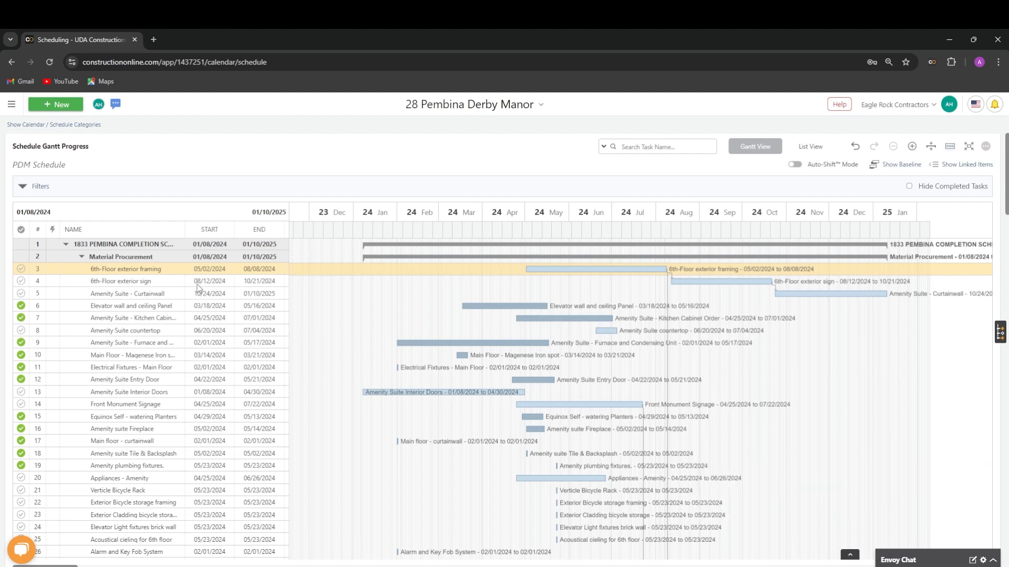
# - Examine the 6th-Floor exterior framing task's information, resources, reminders, notes, attachments and linked items, and close it without saving
pyautogui.rightClick(175, 271)
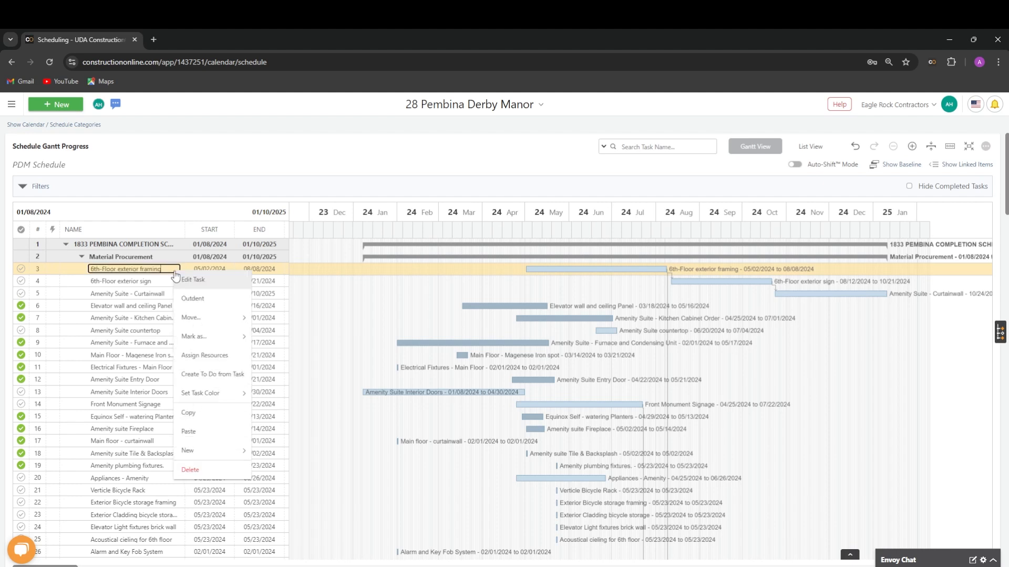
pyautogui.click(223, 288)
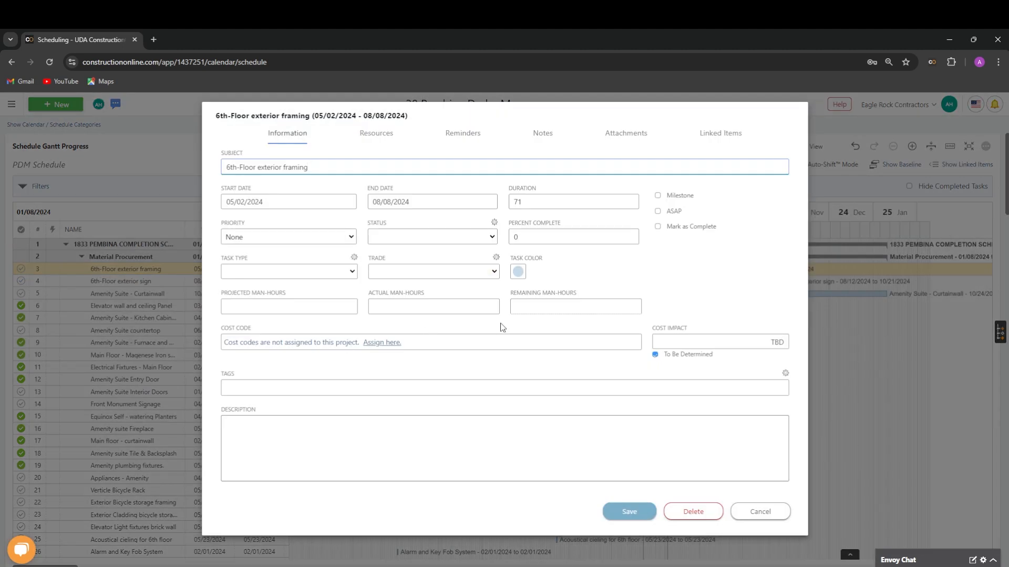
pyautogui.click(434, 508)
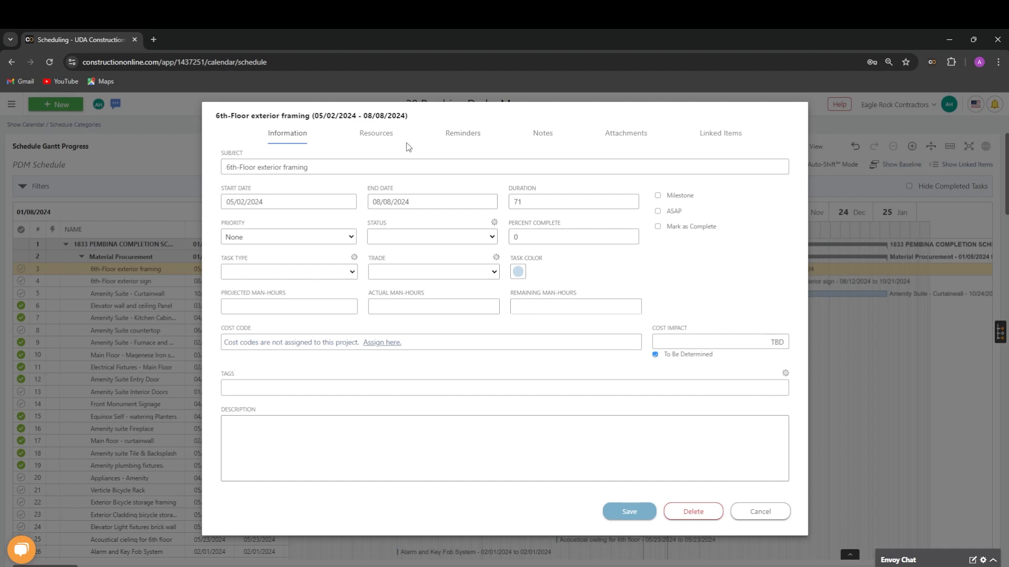
pyautogui.click(390, 140)
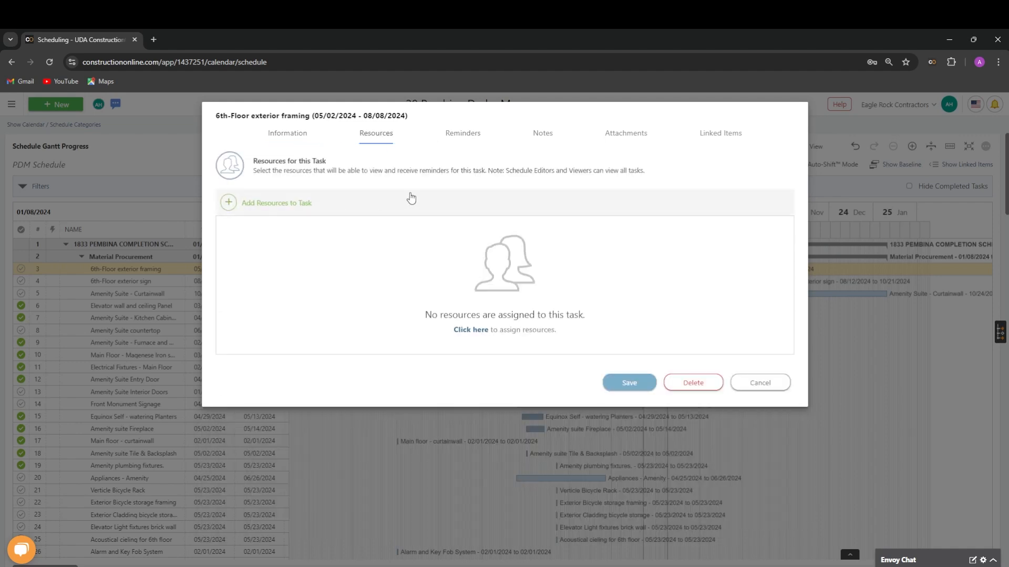
pyautogui.click(455, 132)
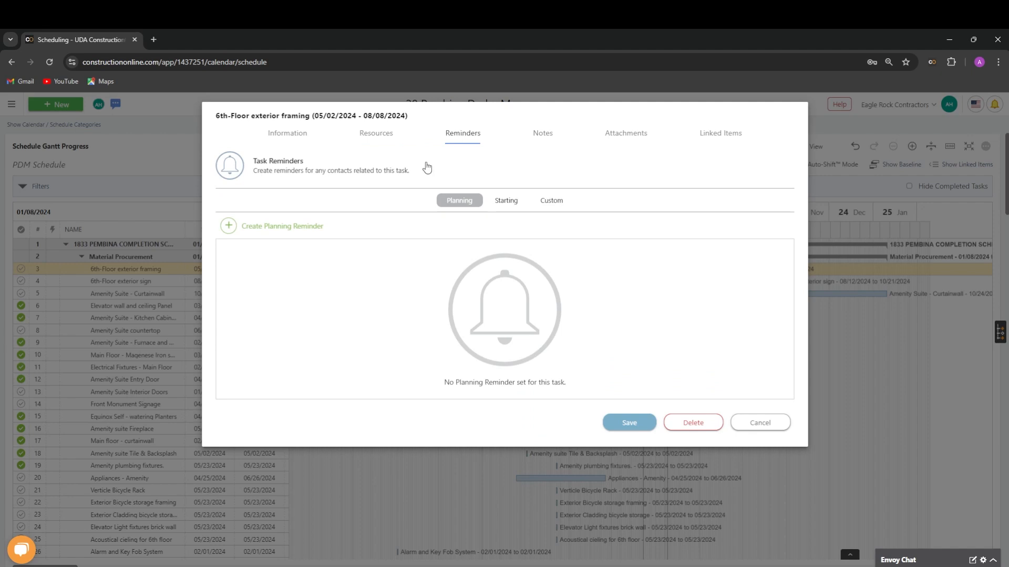
pyautogui.click(546, 141)
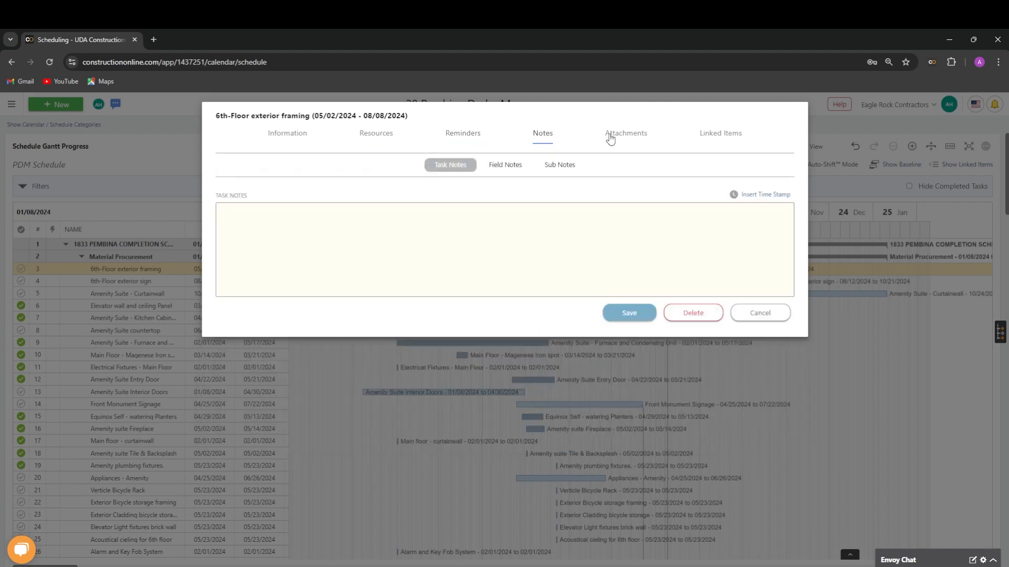
pyautogui.click(642, 136)
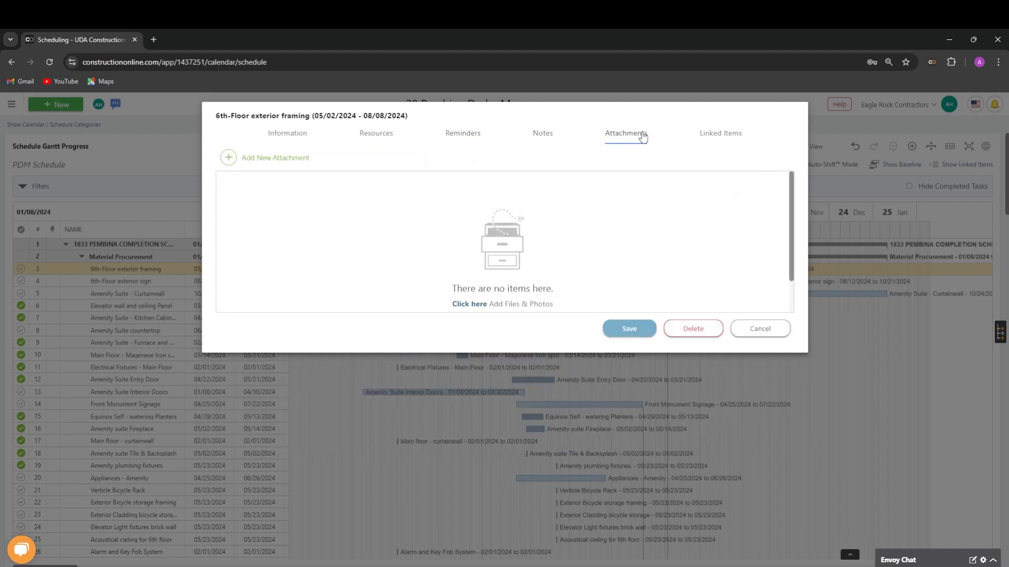
pyautogui.click(715, 136)
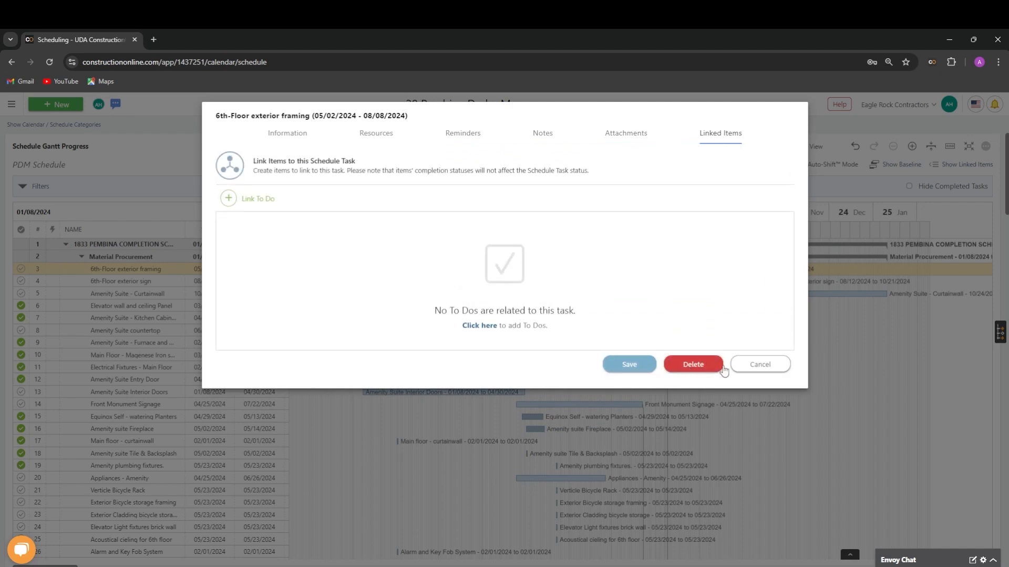
pyautogui.click(761, 366)
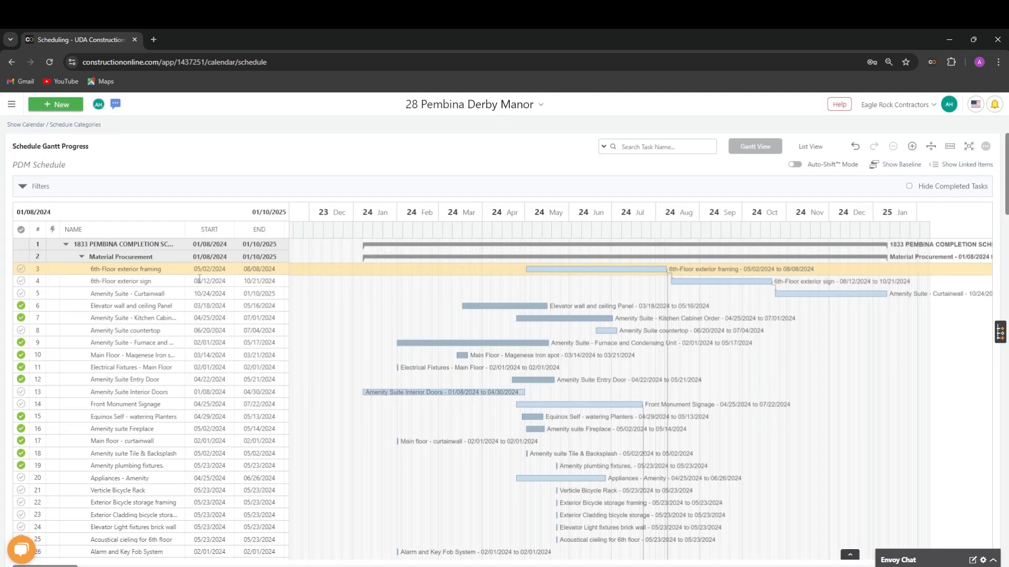
# - Examine the actions available for the 6th-Floor exterior framing task, including its move, mark, task color and new options
pyautogui.rightClick(178, 274)
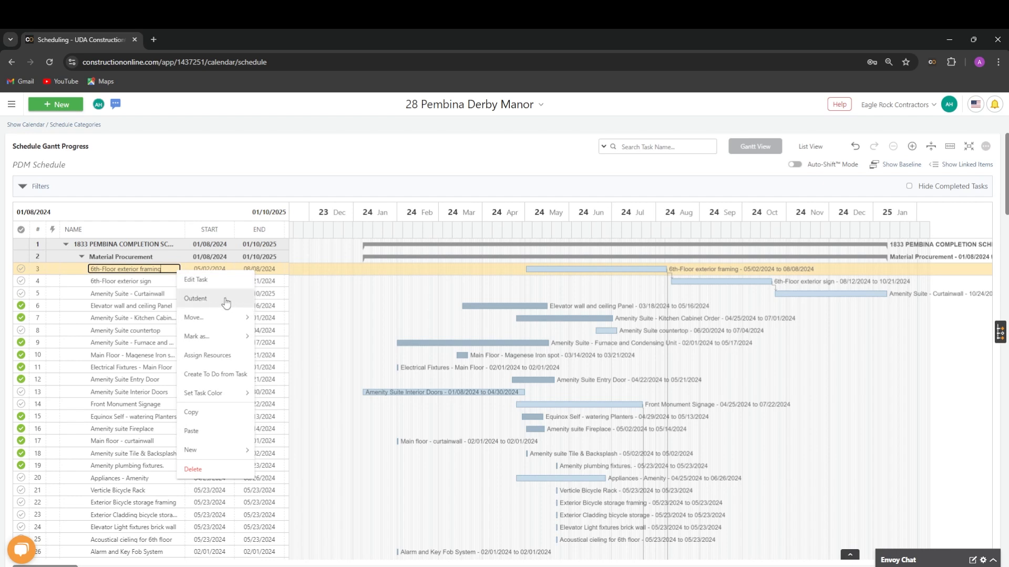
pyautogui.moveTo(231, 321)
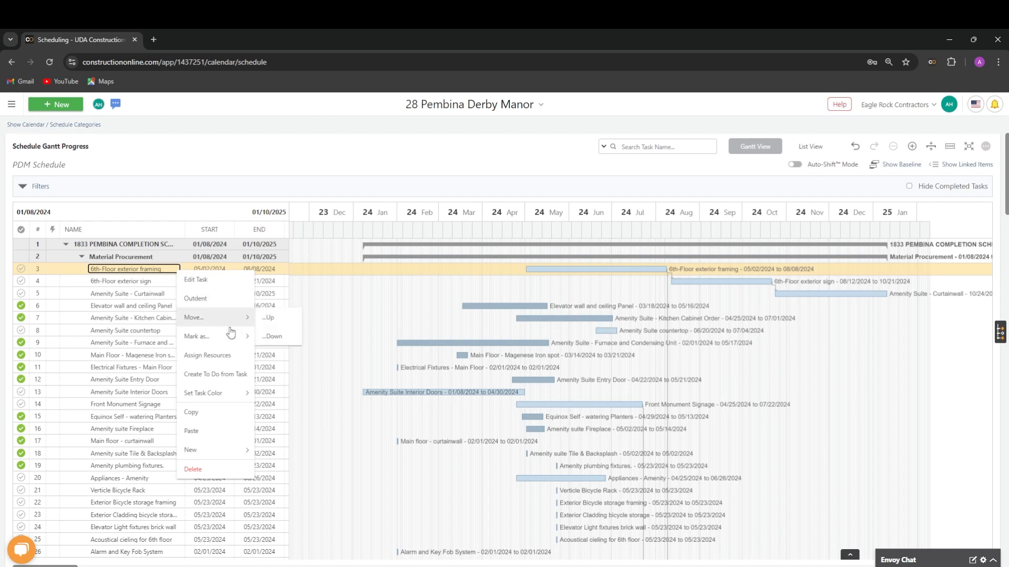
pyautogui.moveTo(231, 343)
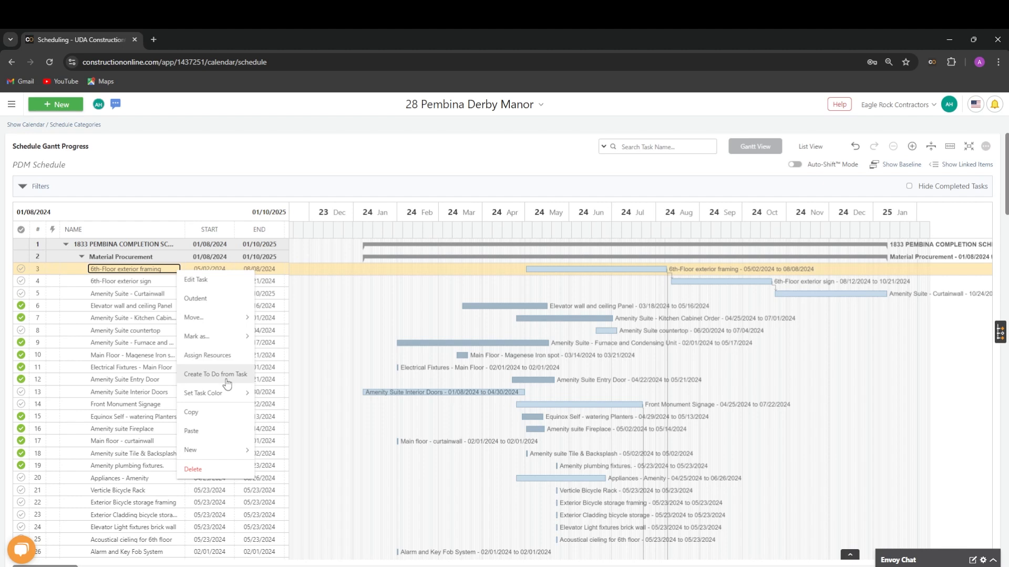
pyautogui.moveTo(235, 404)
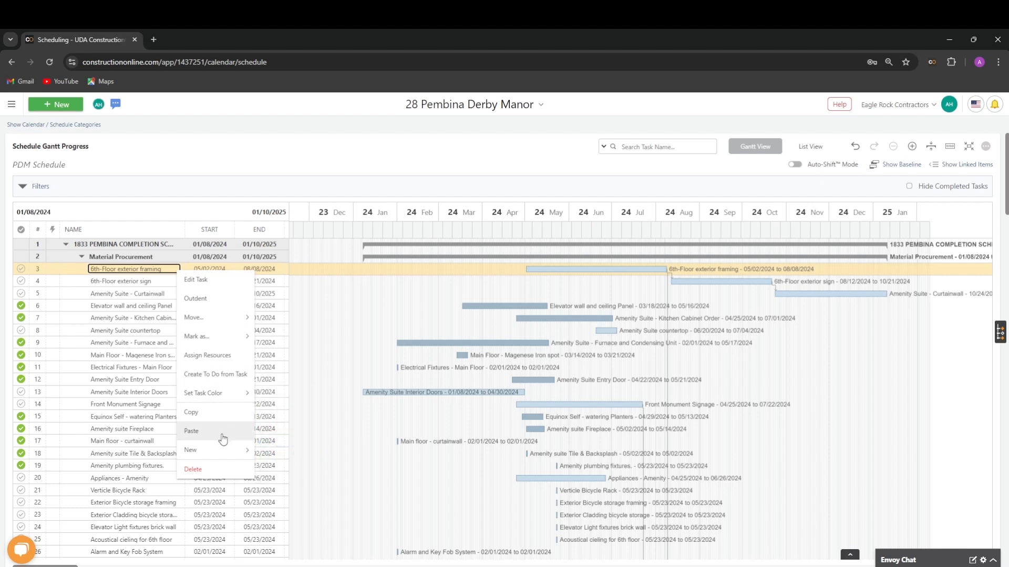
pyautogui.moveTo(217, 455)
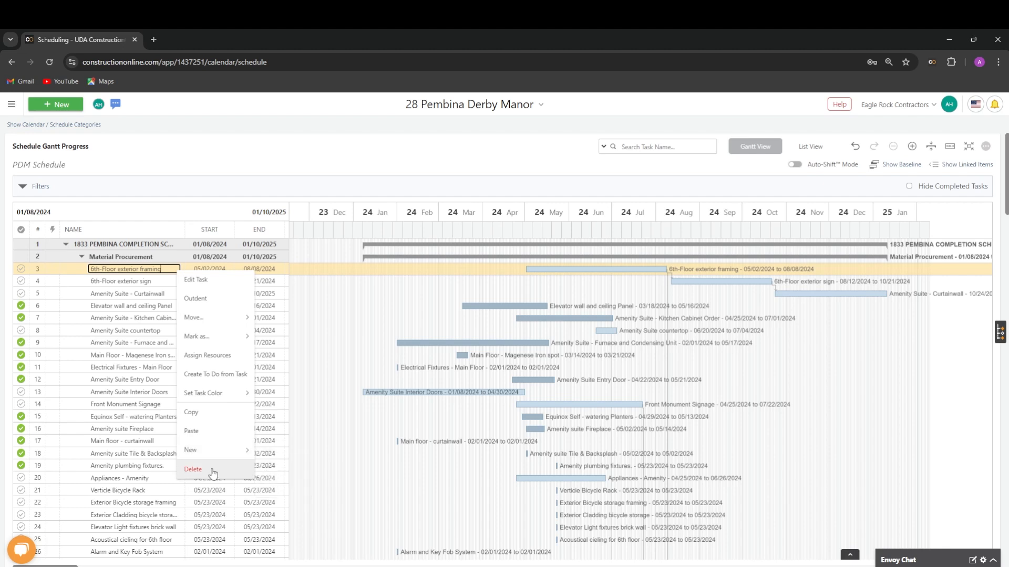
# - Try to delete the 6th-Floor exterior framing task
pyautogui.click(213, 474)
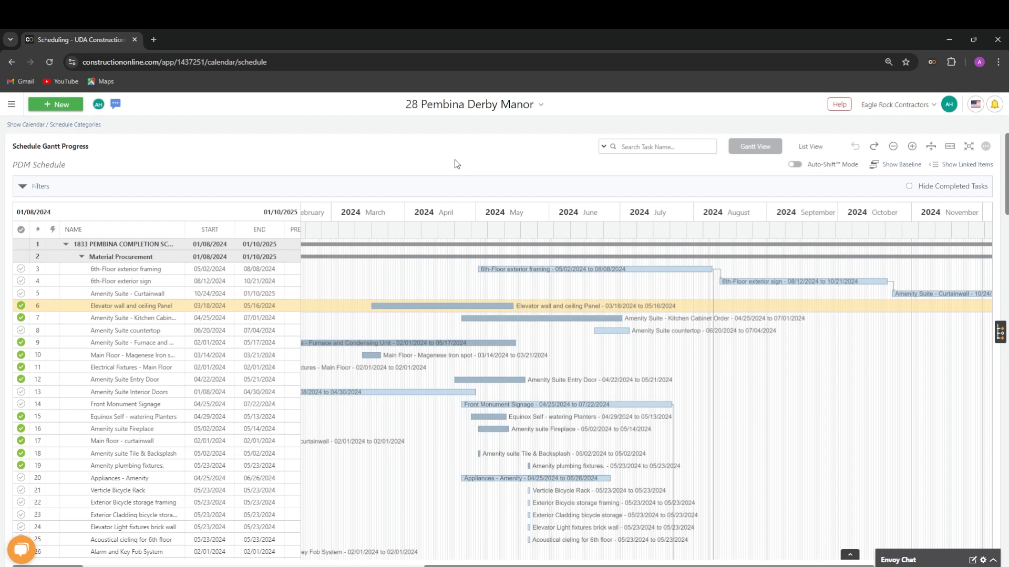
# - View the schedule's name, related project, cost code, editor and viewer settings, and cancel without saving
pyautogui.click(986, 149)
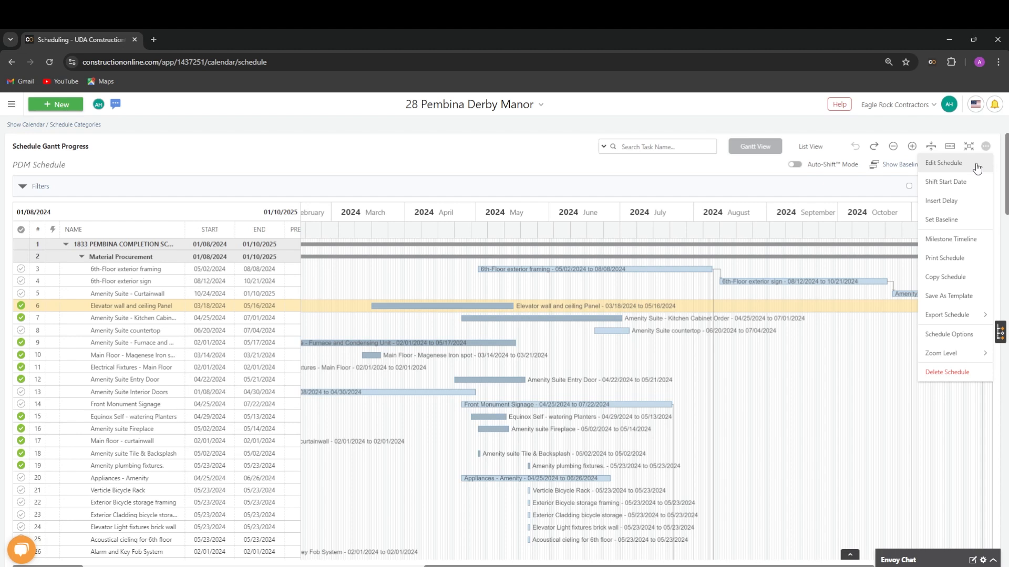
pyautogui.click(977, 168)
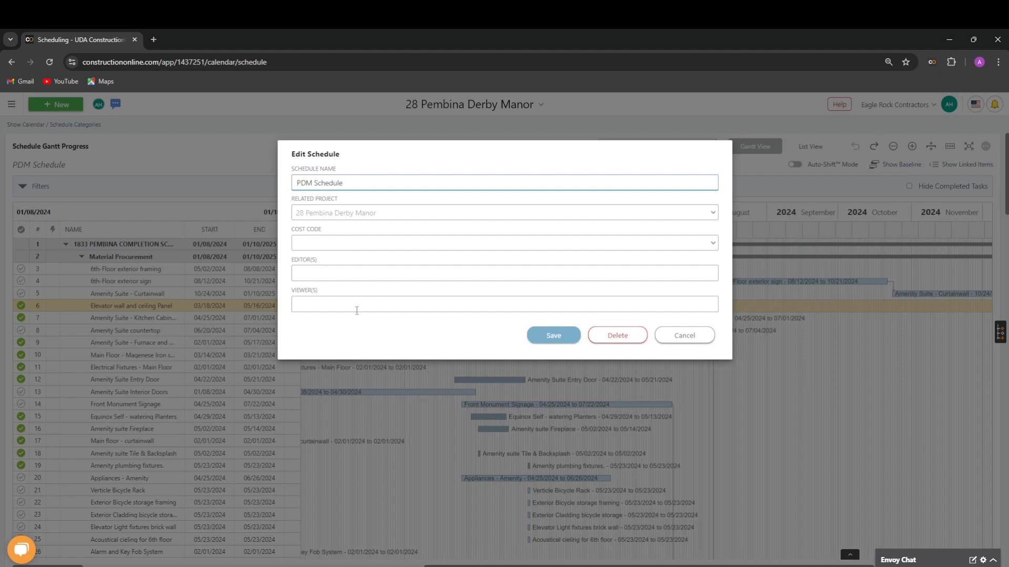
pyautogui.click(697, 339)
# - Turn off Condensed View in the schedule options and save, then turn it back on and save again
pyautogui.click(987, 148)
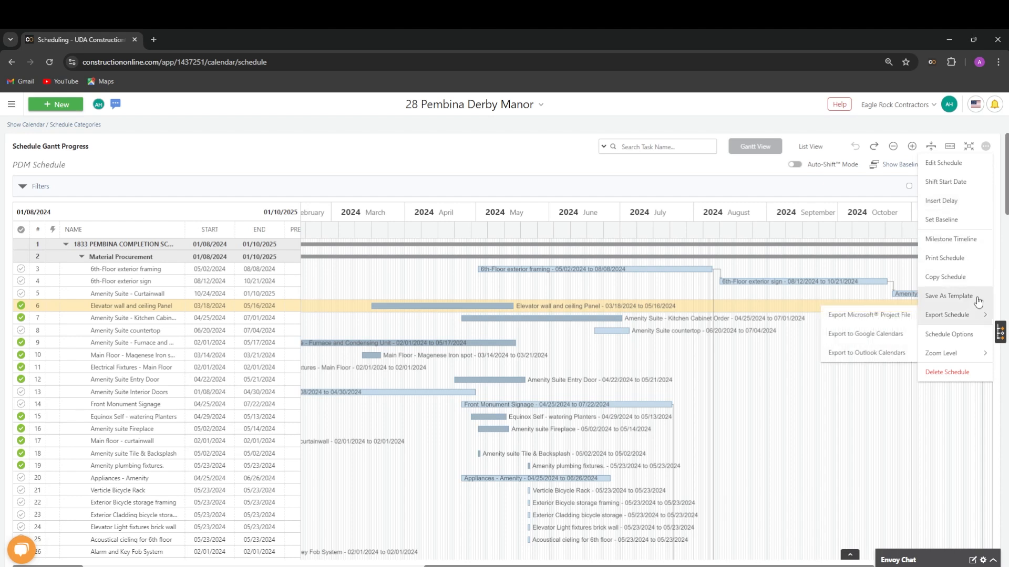
pyautogui.moveTo(958, 326)
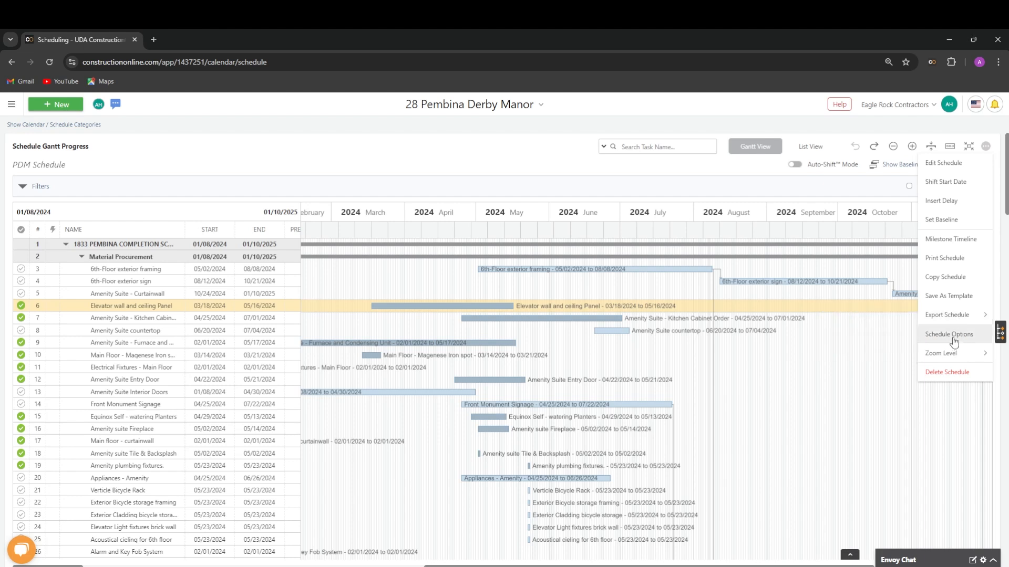
pyautogui.click(954, 342)
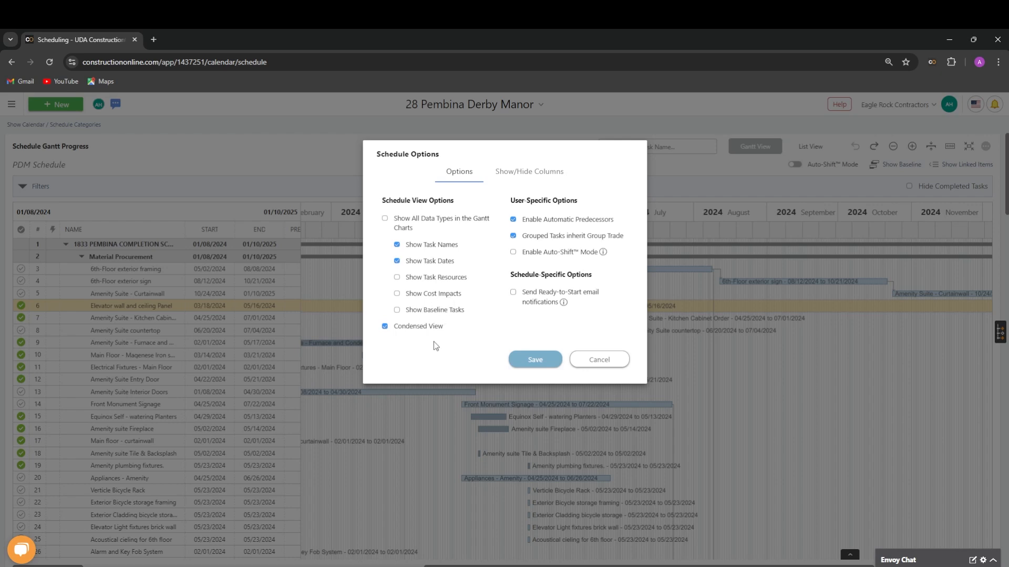
pyautogui.click(424, 330)
pyautogui.click(522, 362)
pyautogui.click(411, 330)
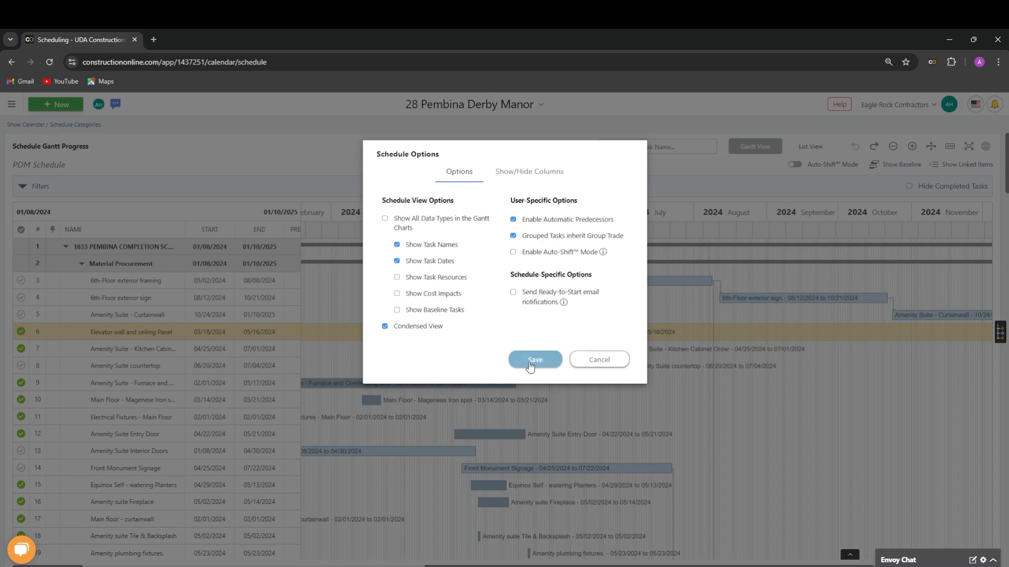
pyautogui.click(530, 363)
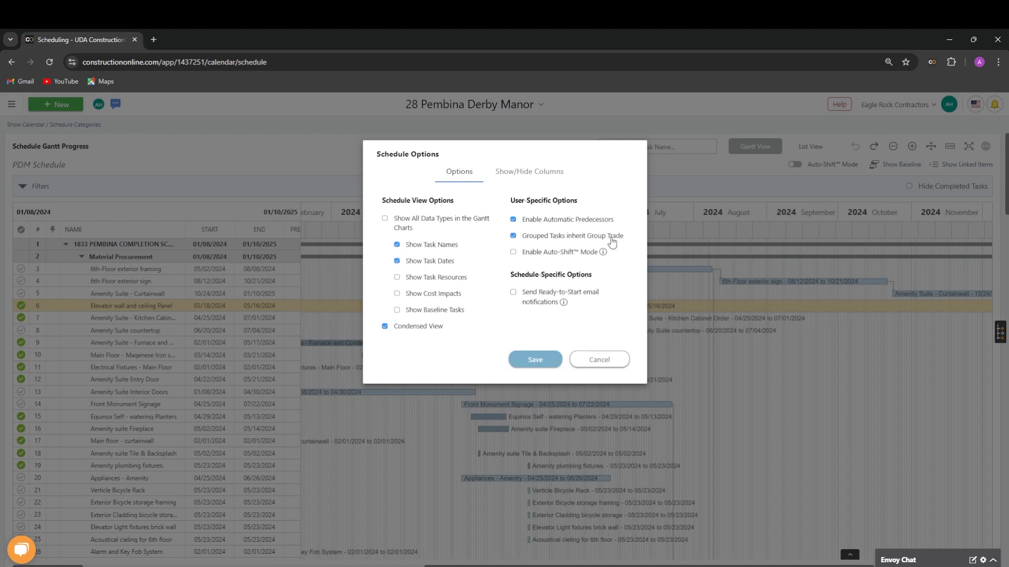
# - Read the explanations of Auto-Shift Mode and Ready-to-Start email notifications in the schedule options, and cancel without saving
pyautogui.moveTo(604, 255)
pyautogui.moveTo(561, 305)
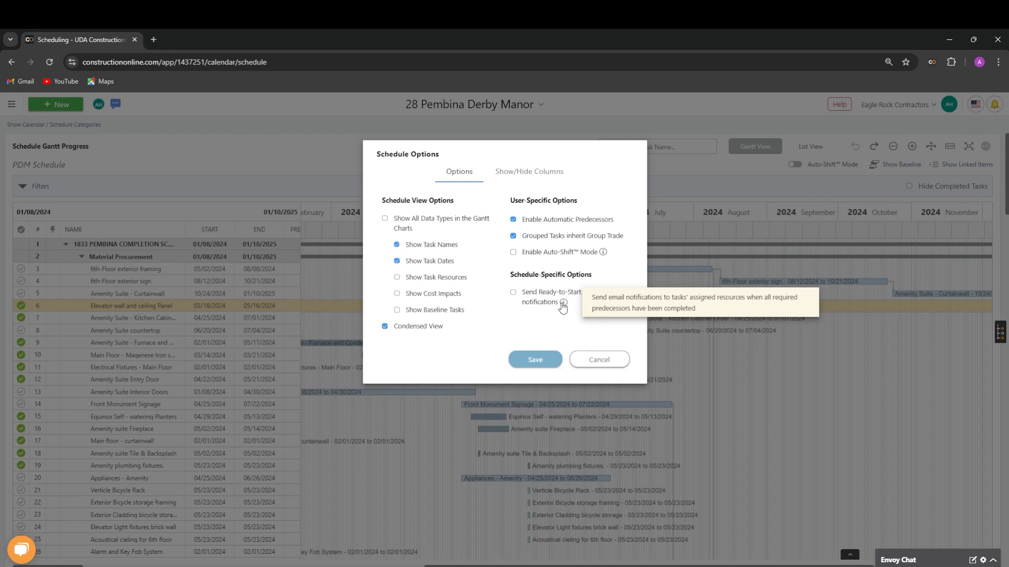
pyautogui.click(599, 359)
# - View the PDM Schedule's milestone timeline and close it
pyautogui.click(986, 146)
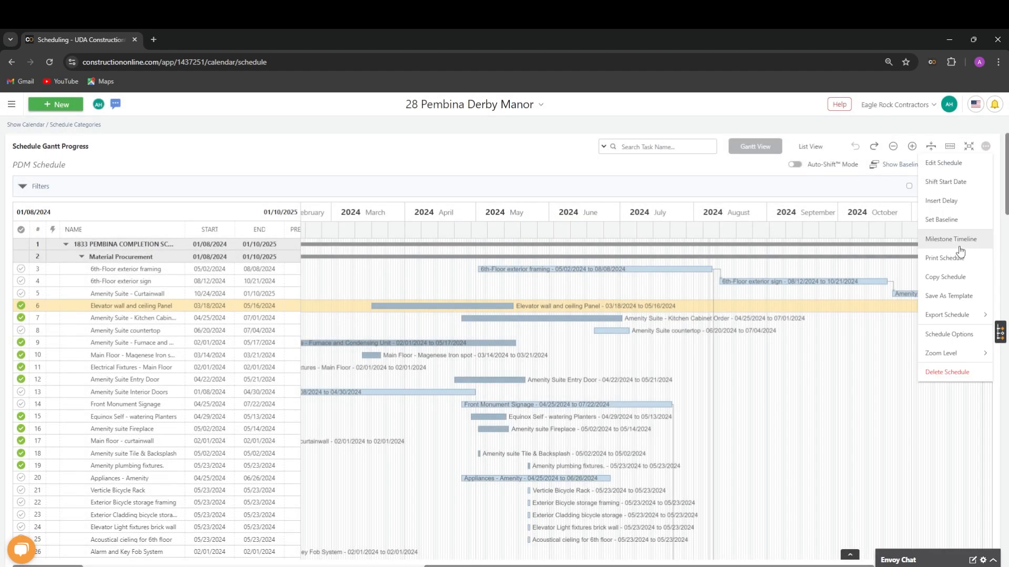
pyautogui.click(953, 247)
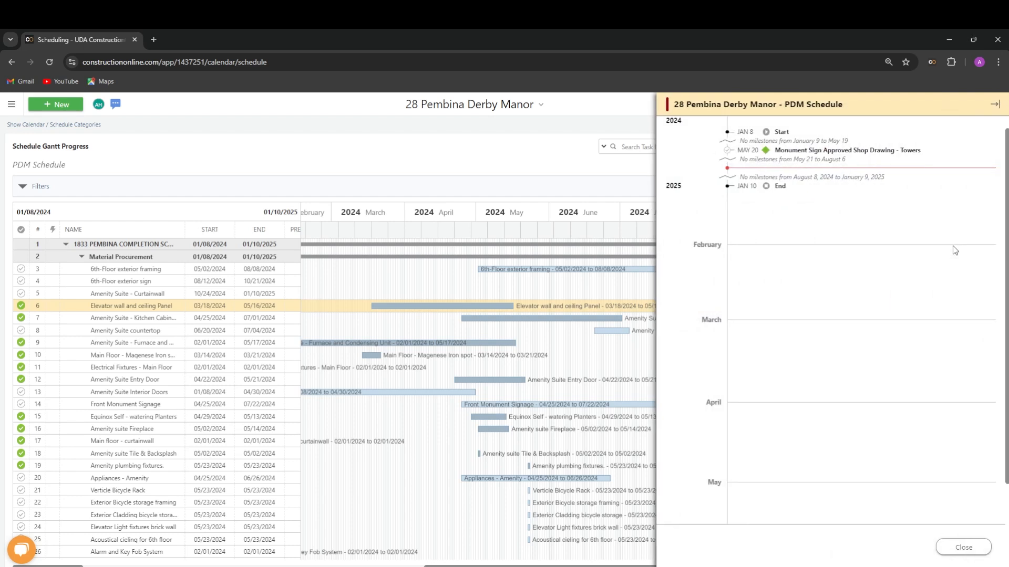
pyautogui.scroll(1, 929, 303)
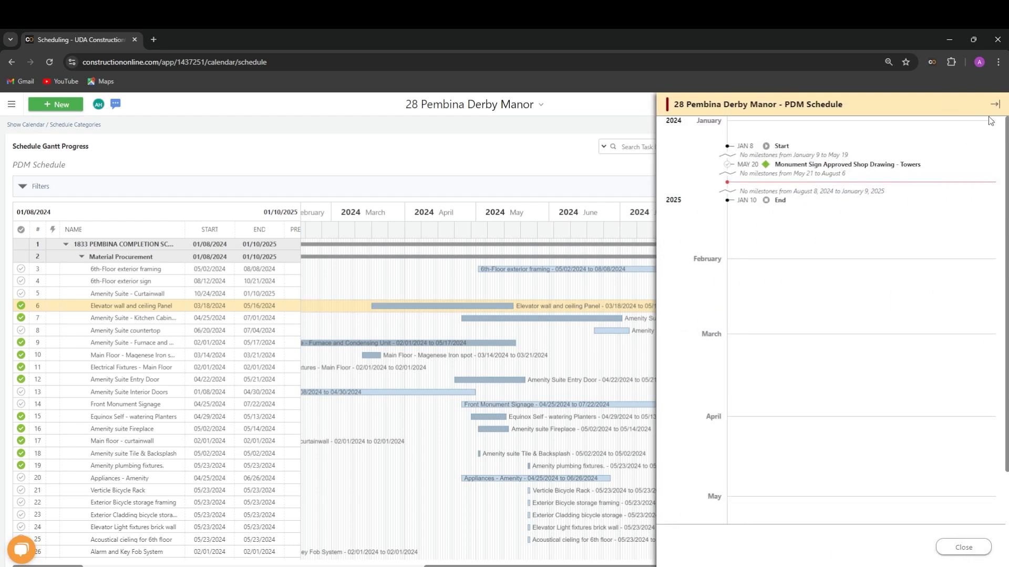
pyautogui.click(999, 105)
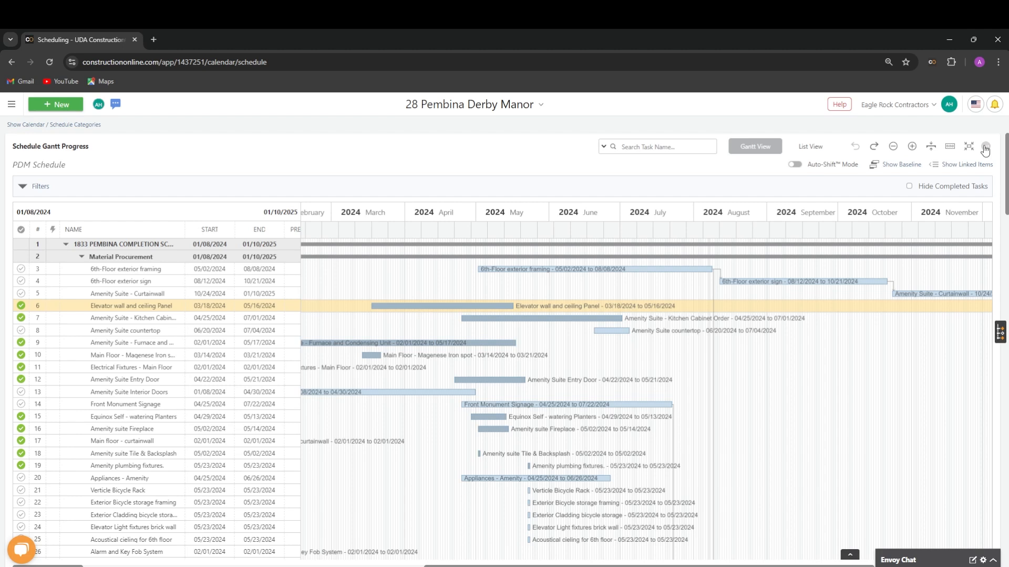
# - View the schedule's zoom level and delete actions, and leave them without choosing any
pyautogui.click(986, 147)
pyautogui.moveTo(951, 356)
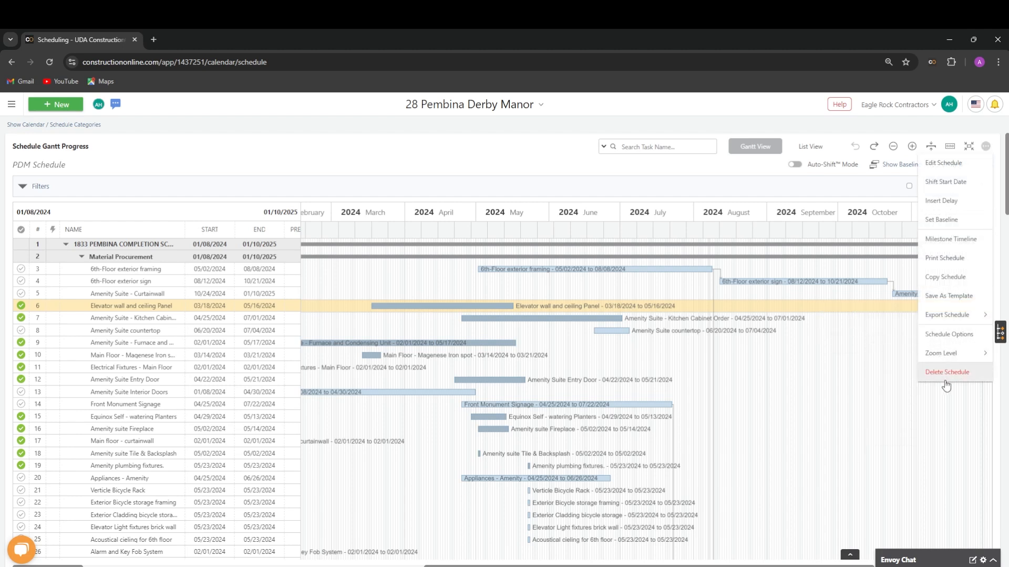
pyautogui.click(507, 146)
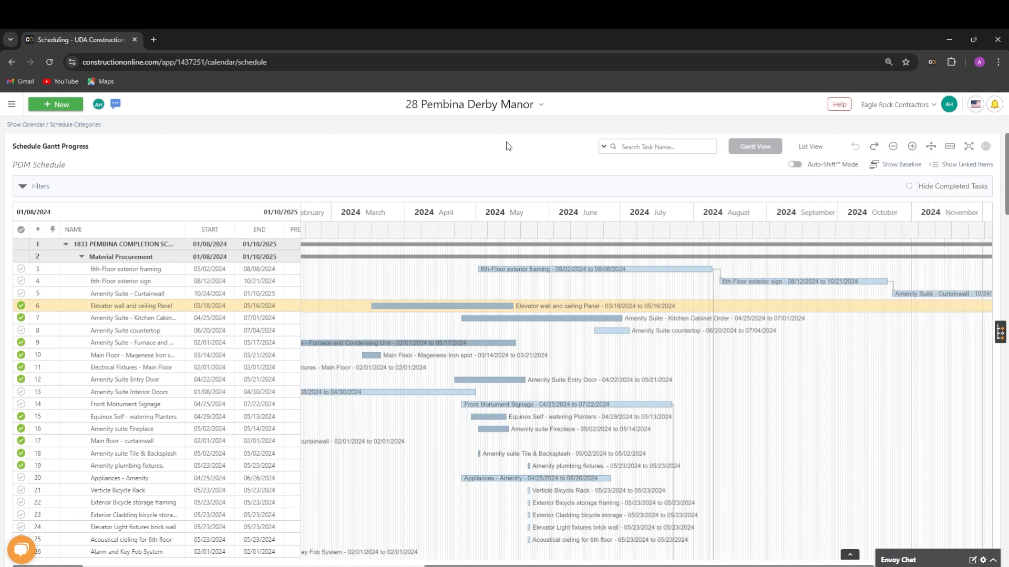